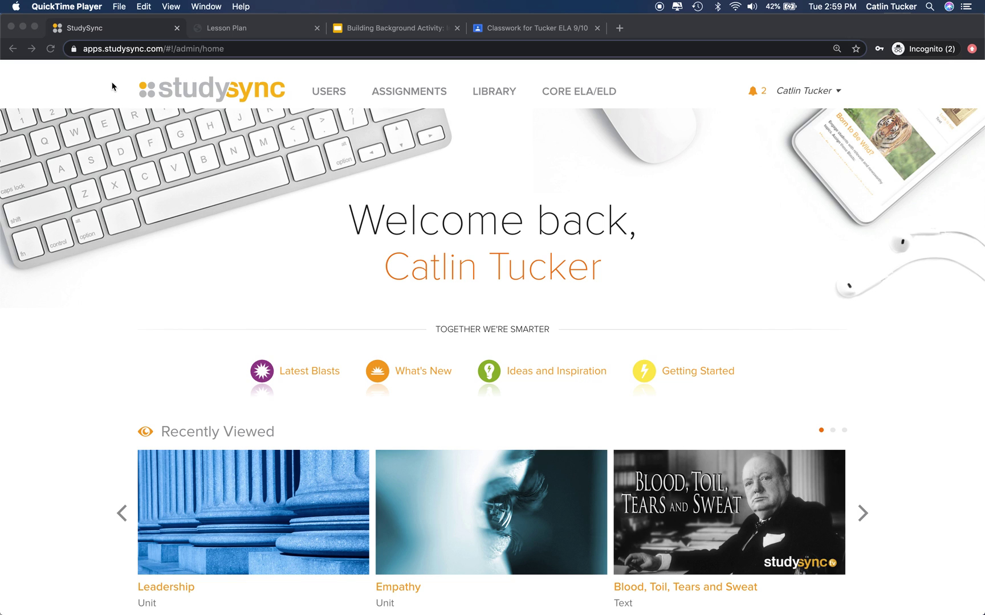
- Open the First Read lesson plan for Butterflies from Grade 9's Unit 2 instructional path
click(579, 91)
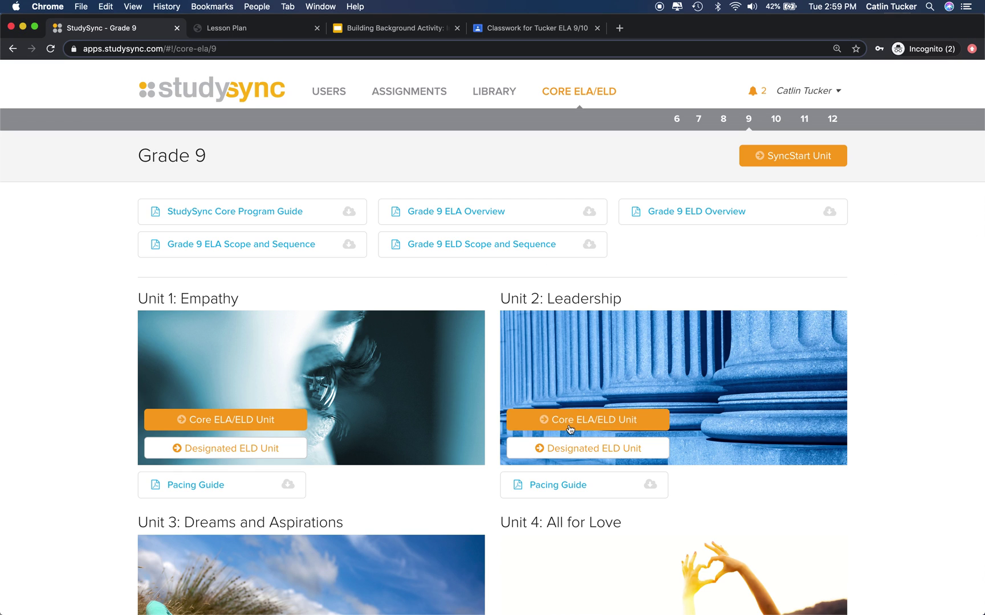
click(569, 422)
click(205, 405)
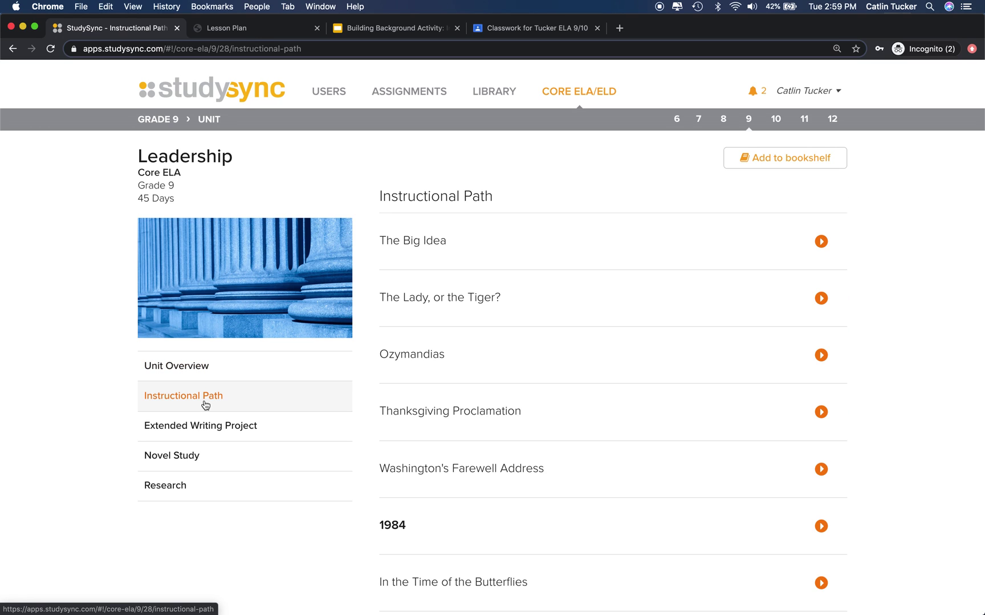
scroll(204, 401, down, 10)
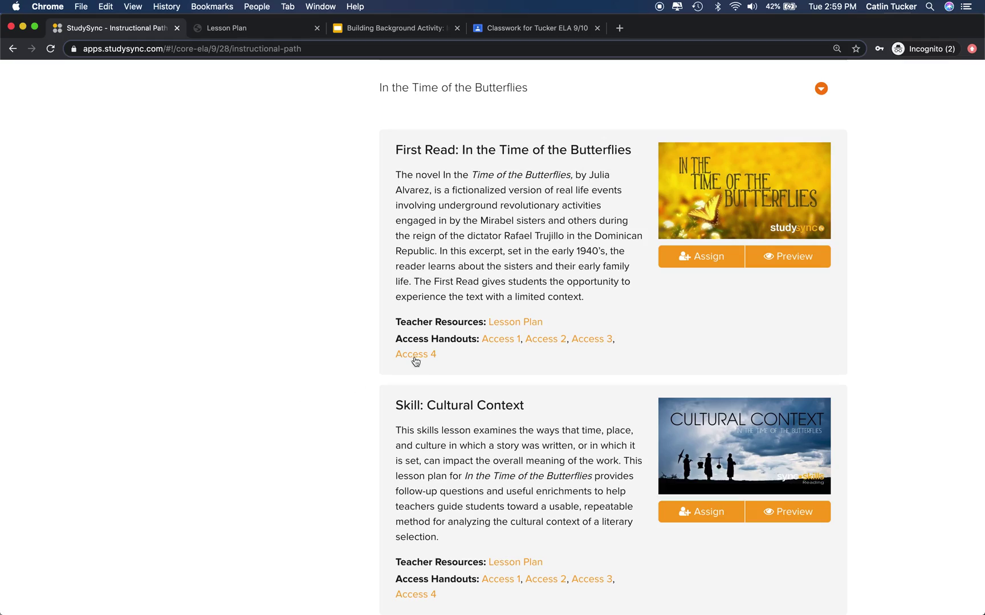
click(522, 323)
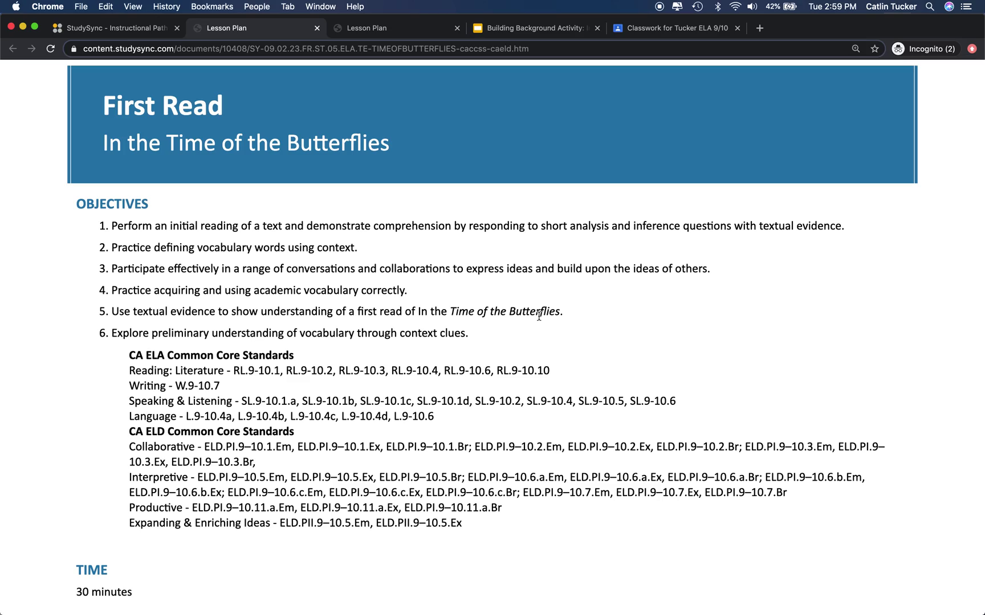
- Scroll the lesson plan to the Build Background row, then bring up the Building Background Activity slides
scroll(799, 202, down, 7)
scroll(799, 203, down, 10)
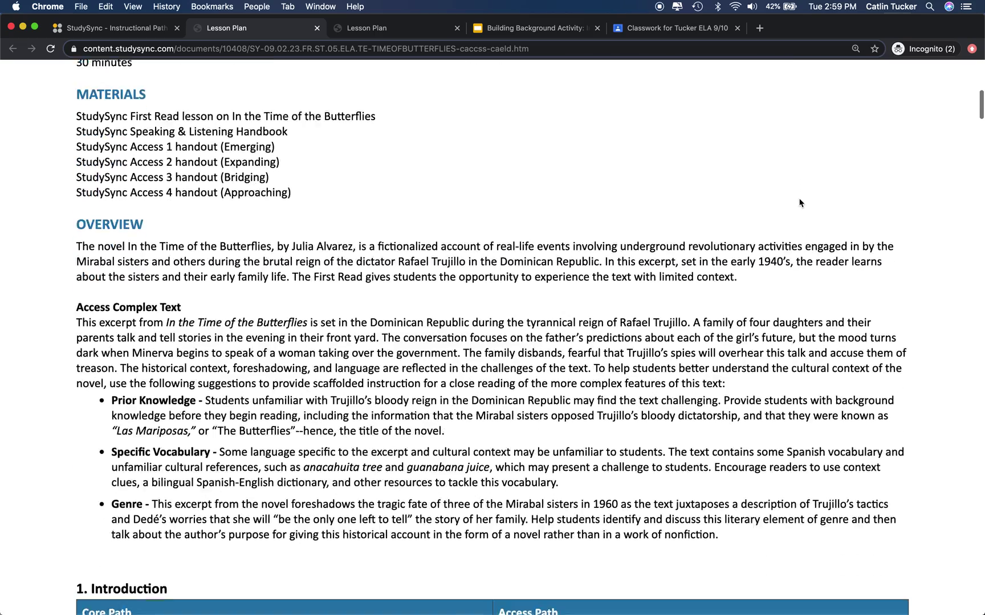
scroll(798, 200, down, 4)
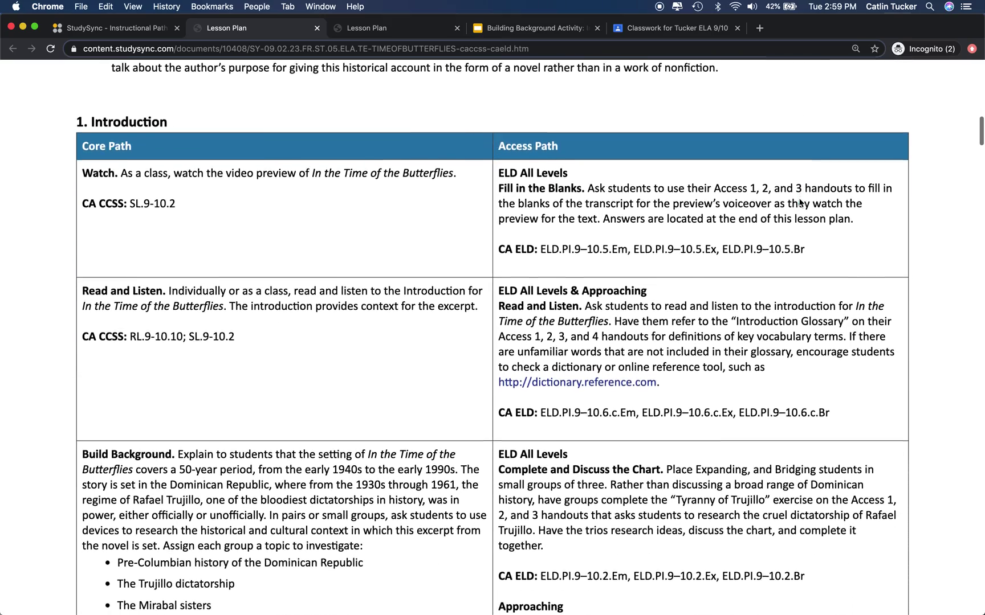
scroll(800, 203, down, 1)
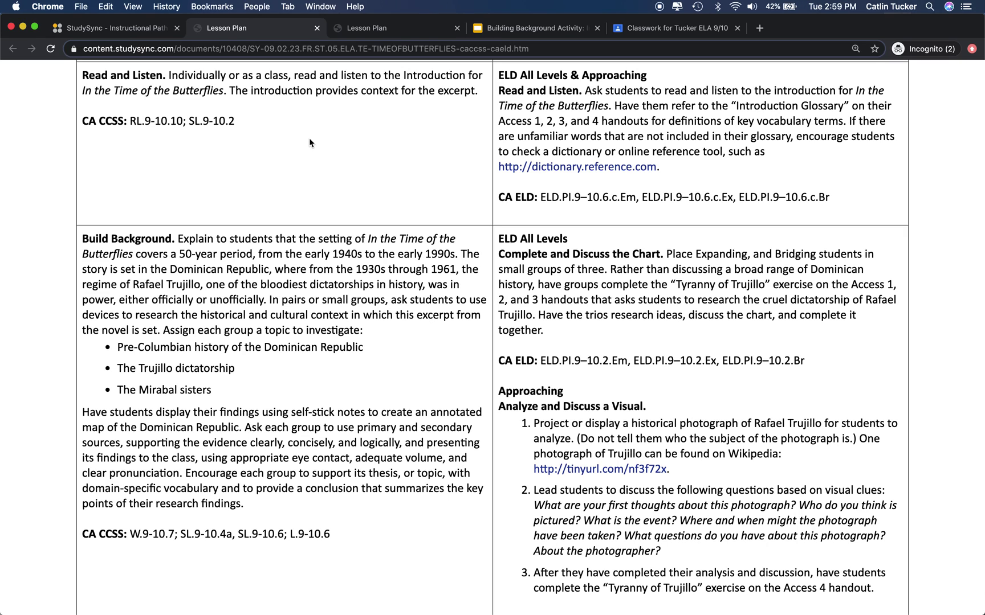
click(537, 29)
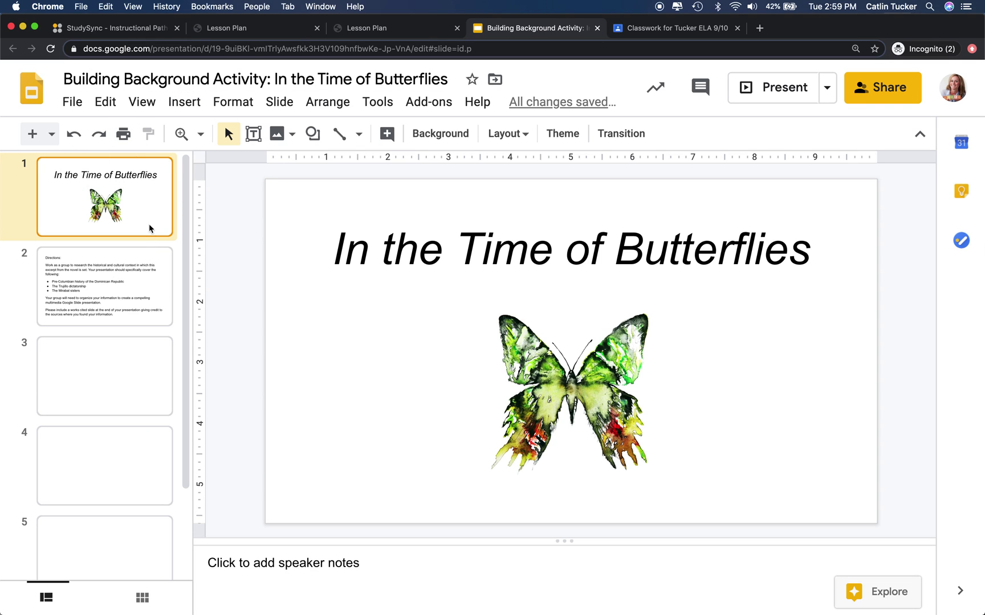
- Show the Directions slide, review its last two paragraphs unchanged, then return to the Classwork page
click(148, 257)
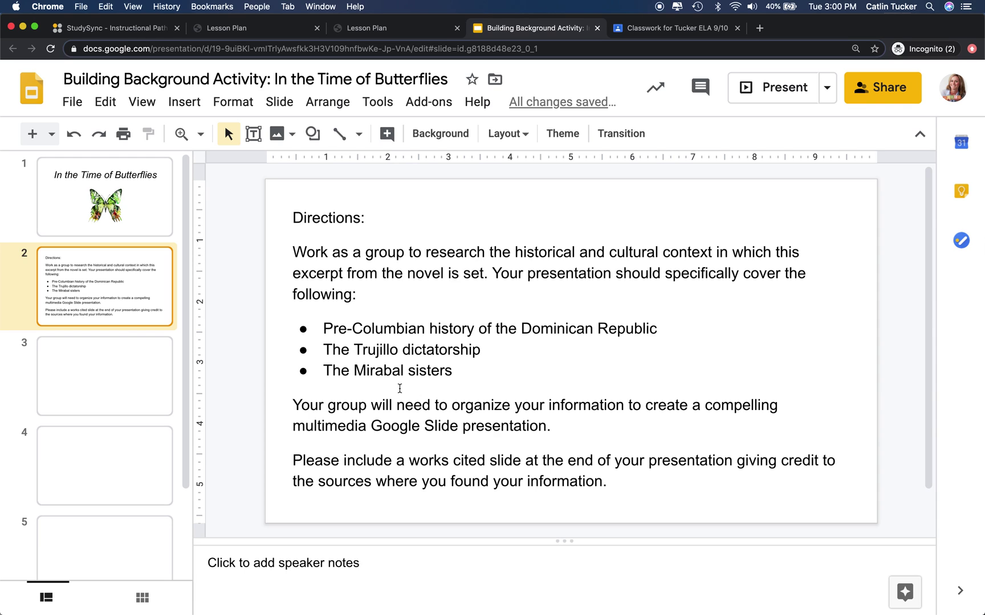
click(290, 404)
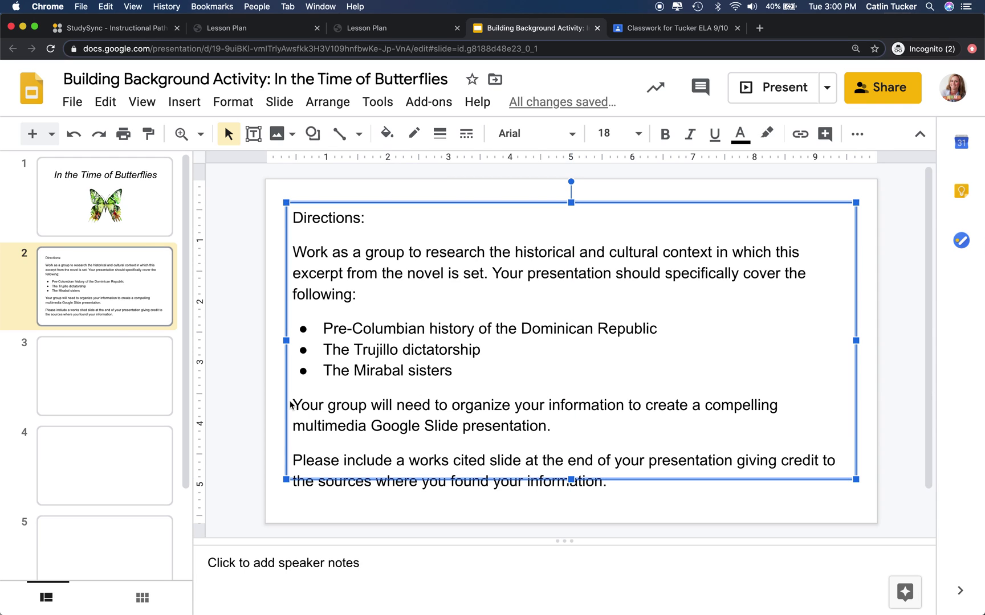
click(294, 405)
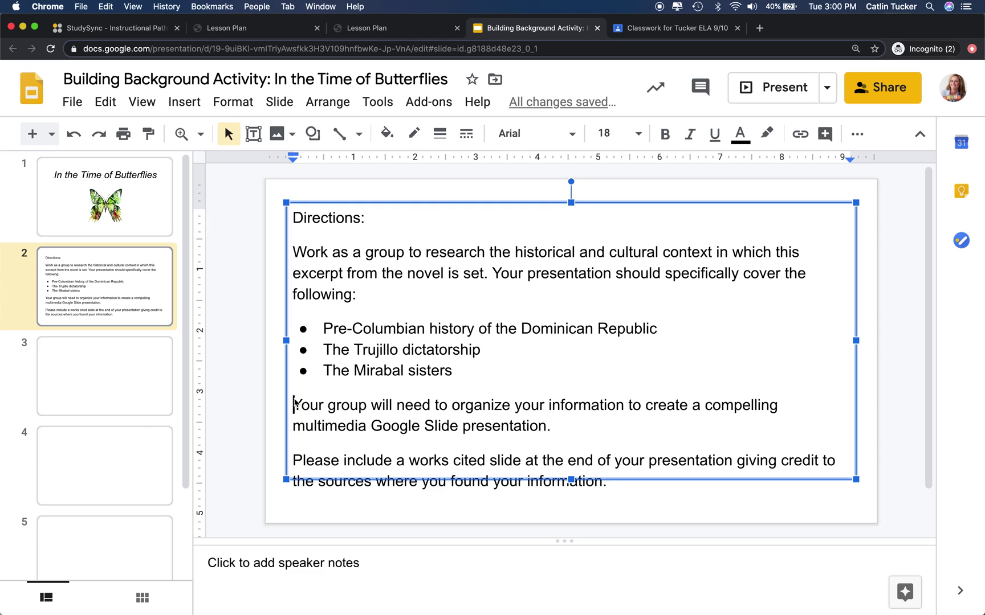
drag(294, 404, 606, 484)
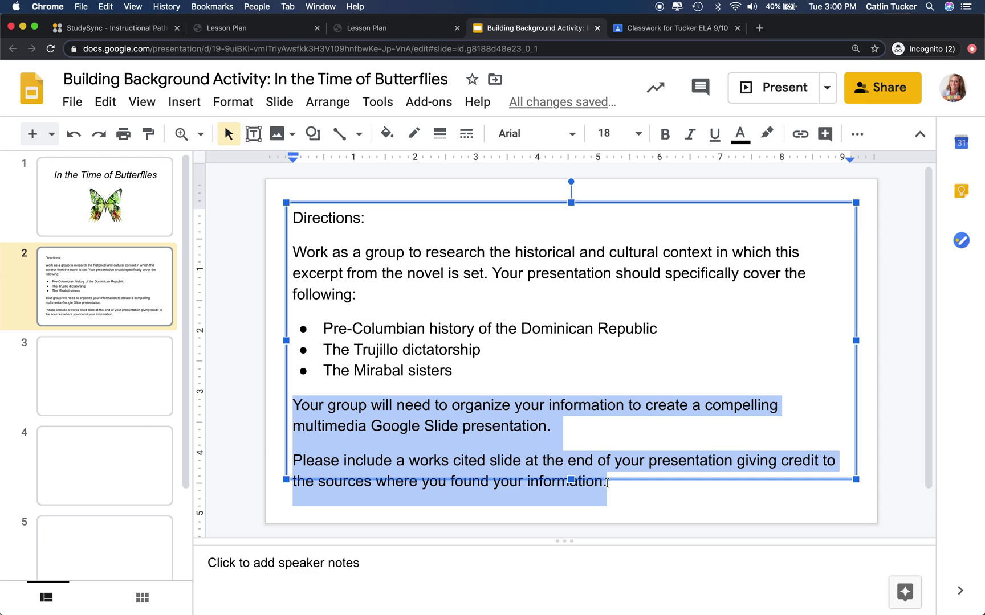
click(607, 483)
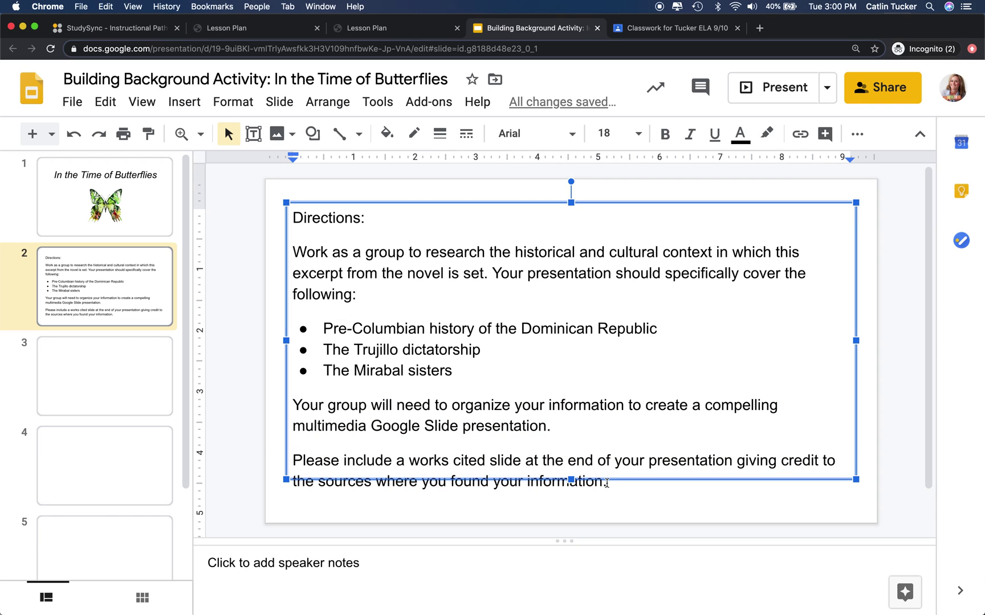
click(485, 195)
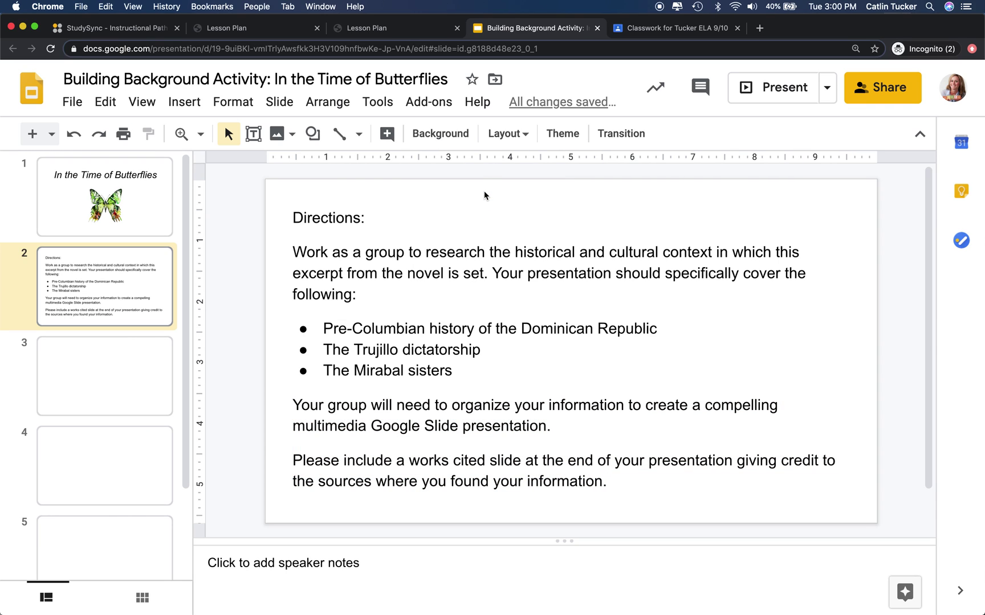
click(680, 26)
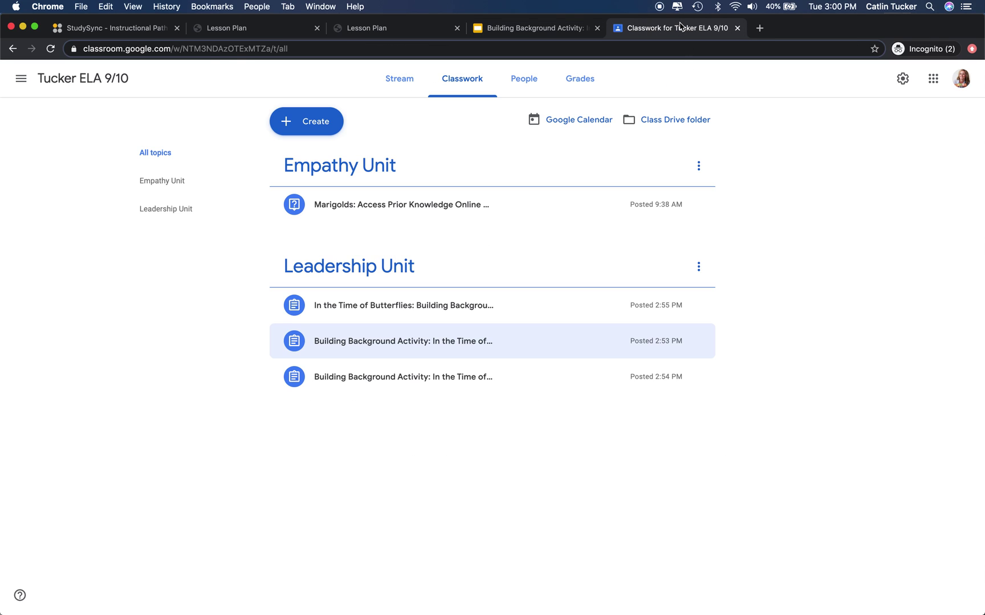
click(416, 342)
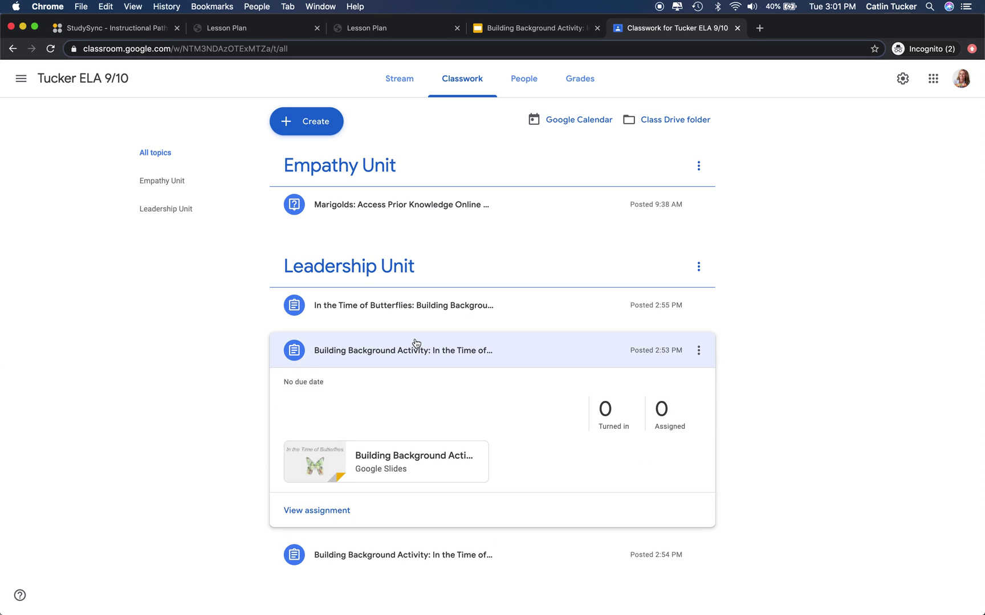
click(419, 352)
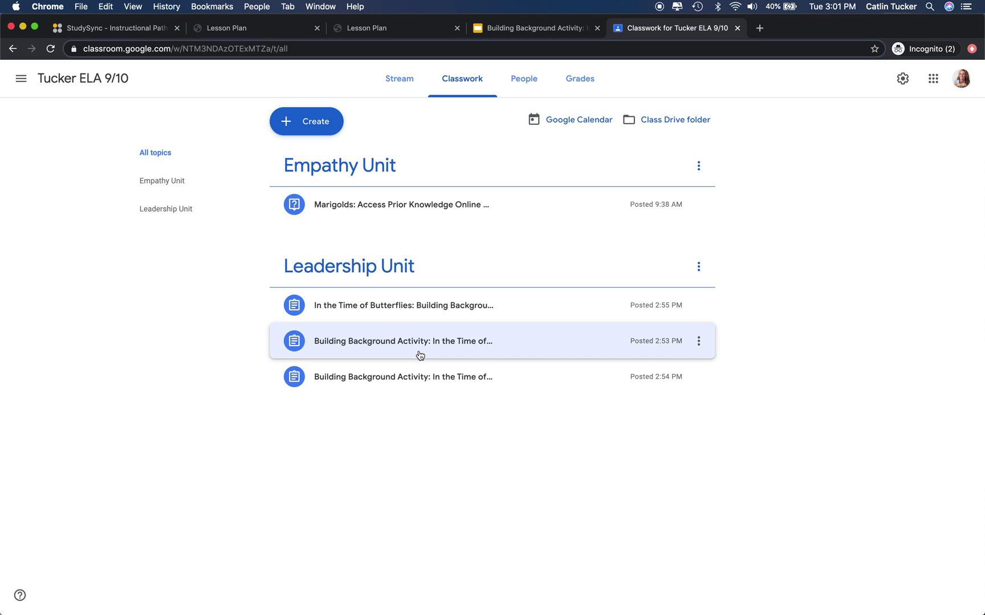
click(418, 353)
click(334, 512)
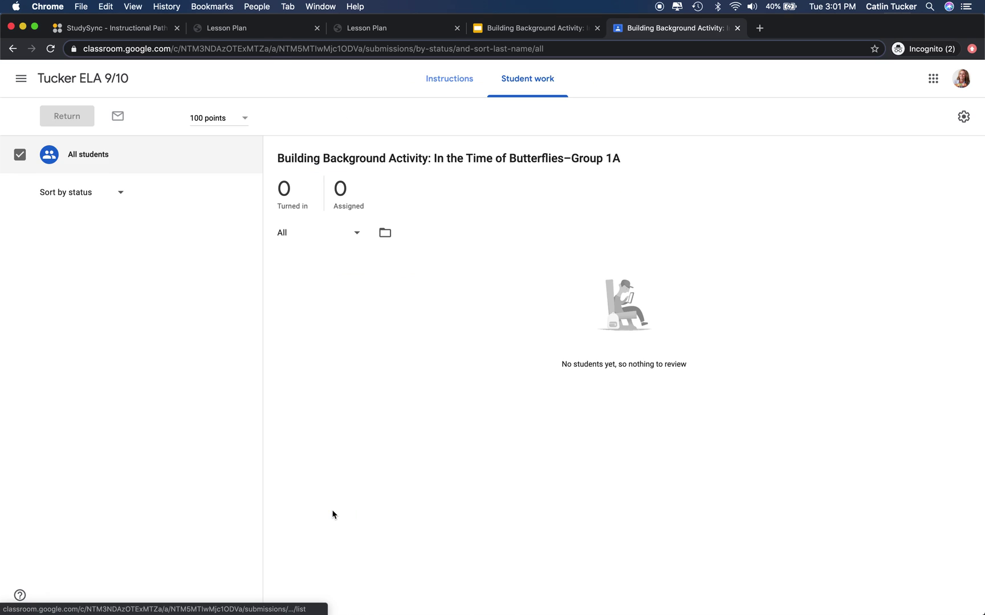
click(452, 79)
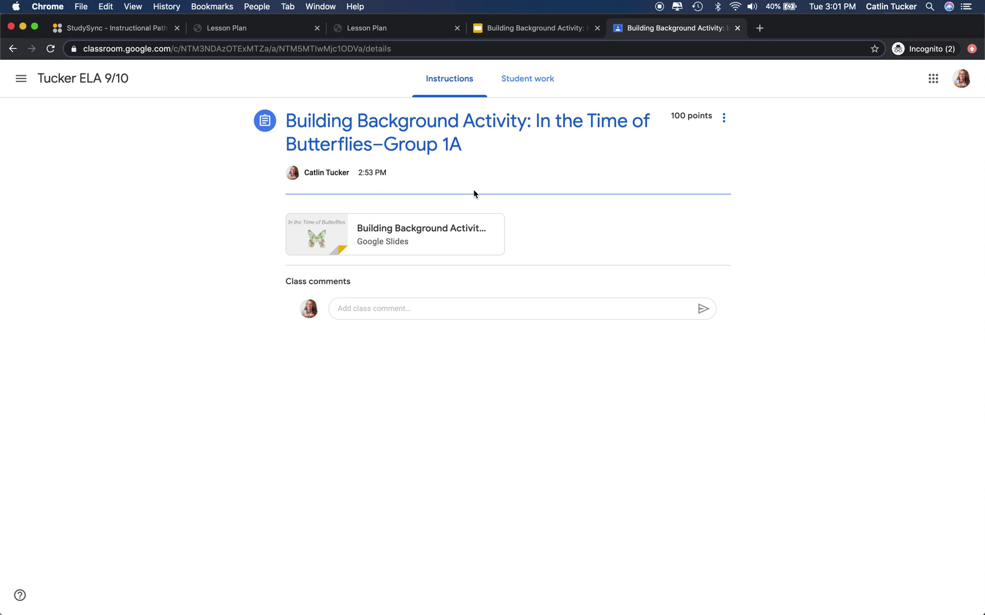
click(527, 33)
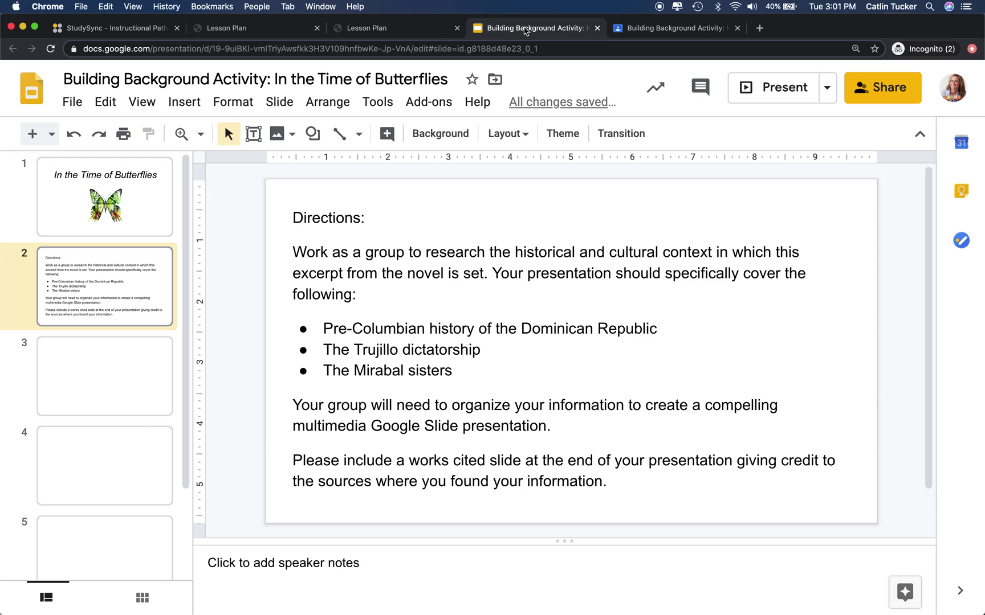
- Make a copy of the deck named 'Building Background Activity: In the Time of Butterflies-Group 1D'
click(74, 105)
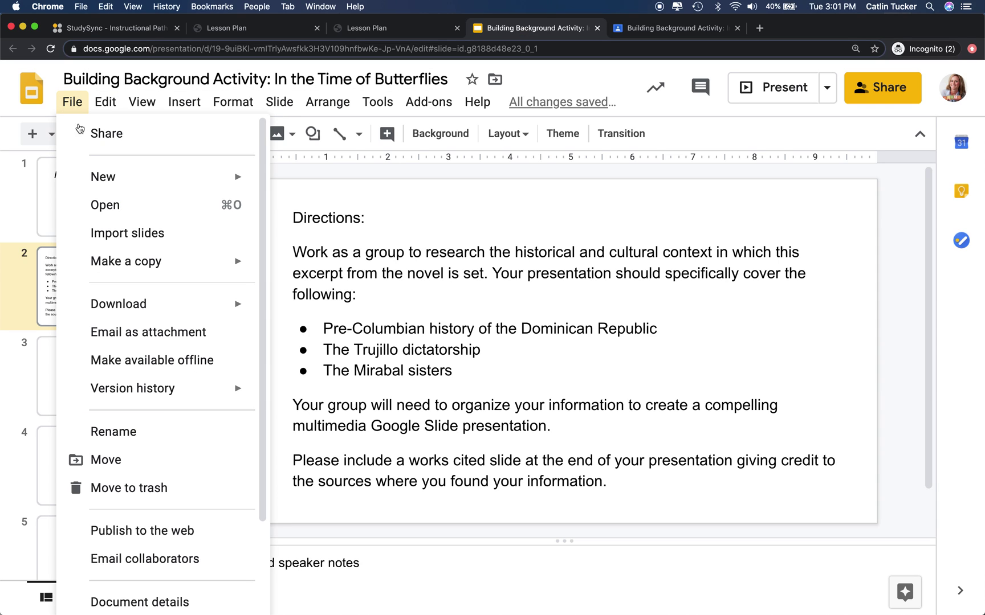
mouse_move(224, 257)
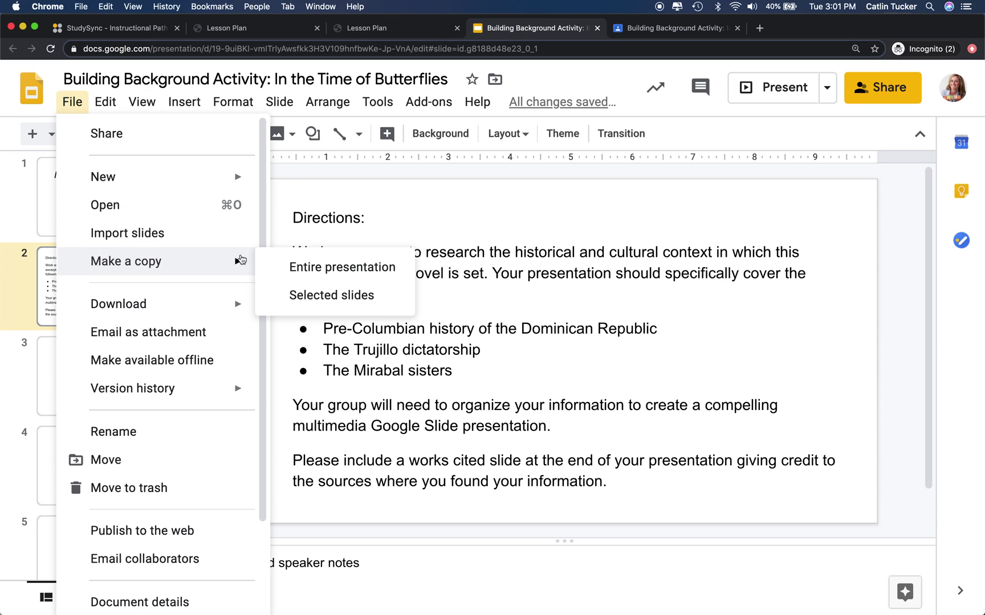
click(327, 267)
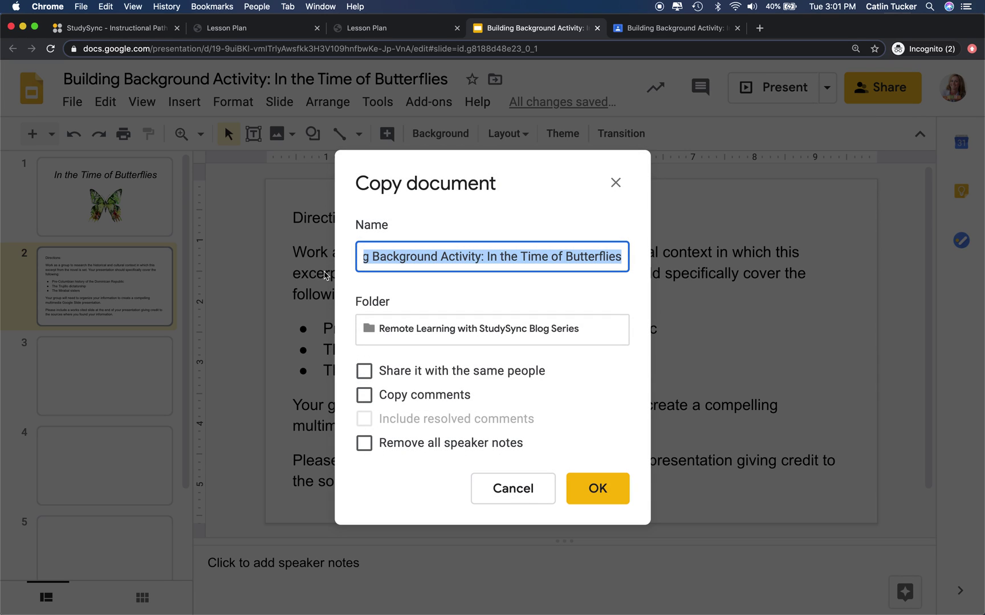
drag(372, 259, 339, 259)
drag(406, 257, 350, 260)
key(BackSpace)
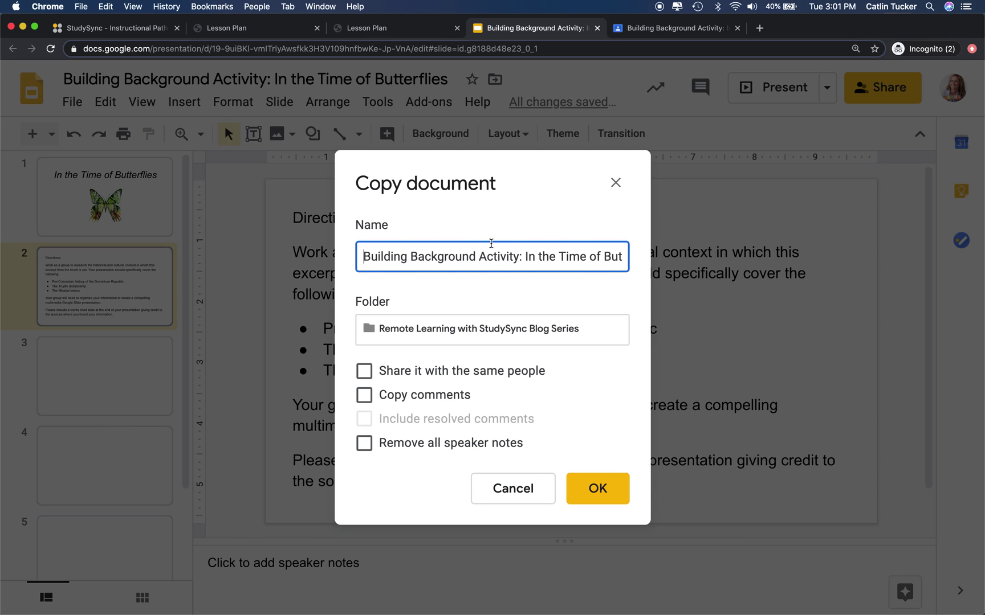
key(End)
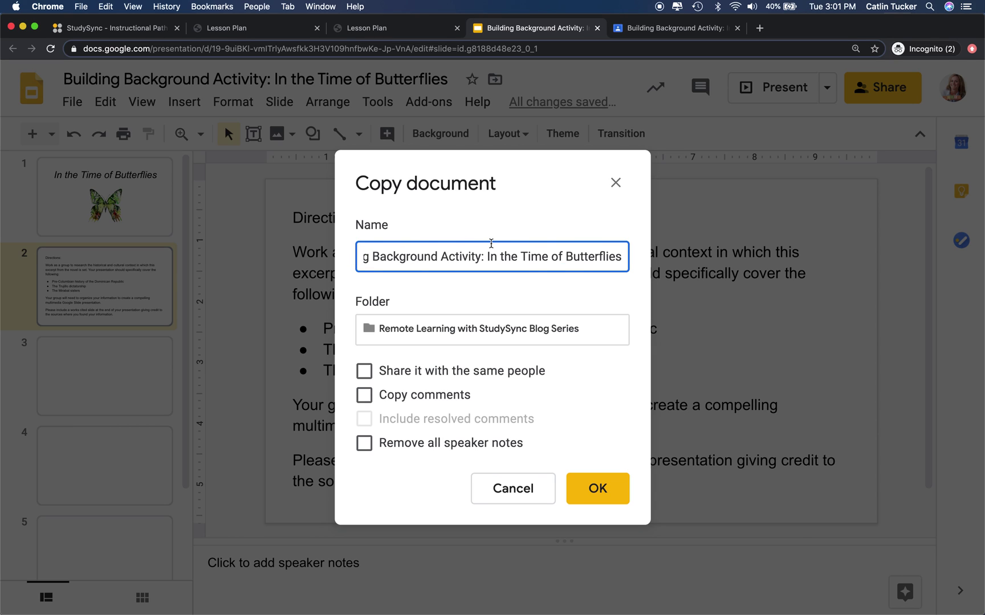
text(-Group 1D)
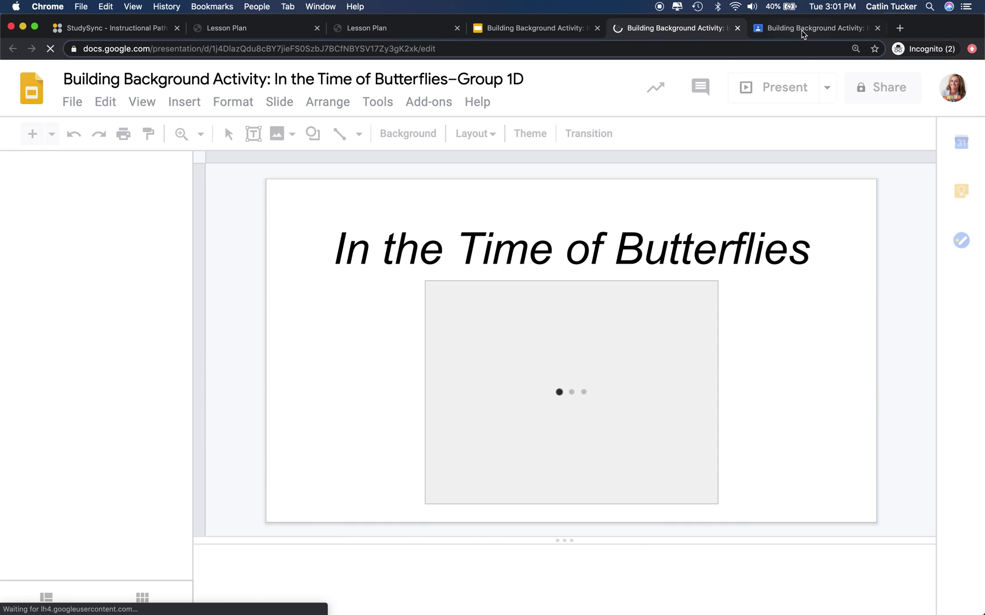
- Start a new assignment in the Tucker ELA 9/10 class's Classwork
click(802, 32)
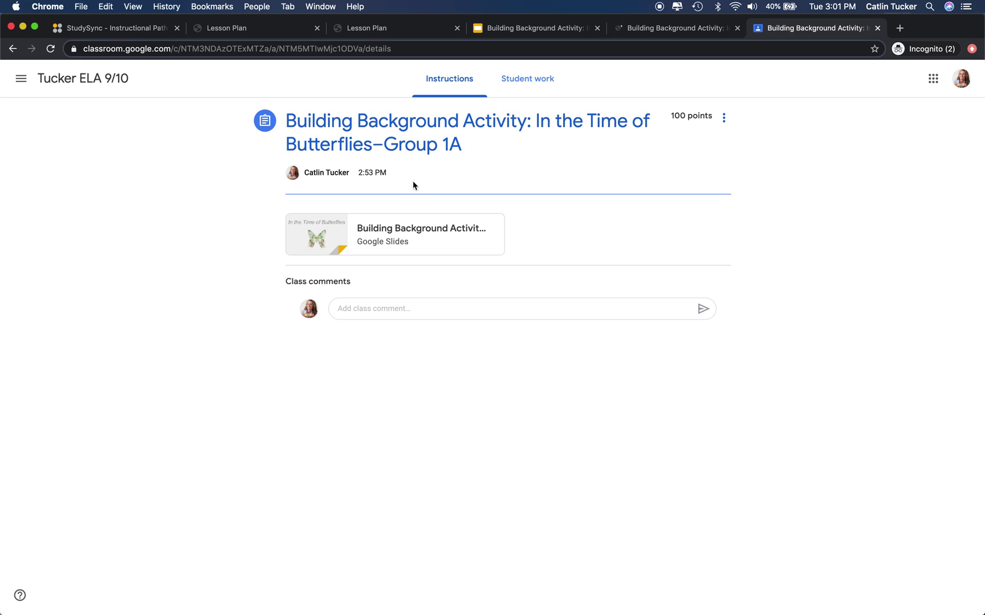
click(21, 80)
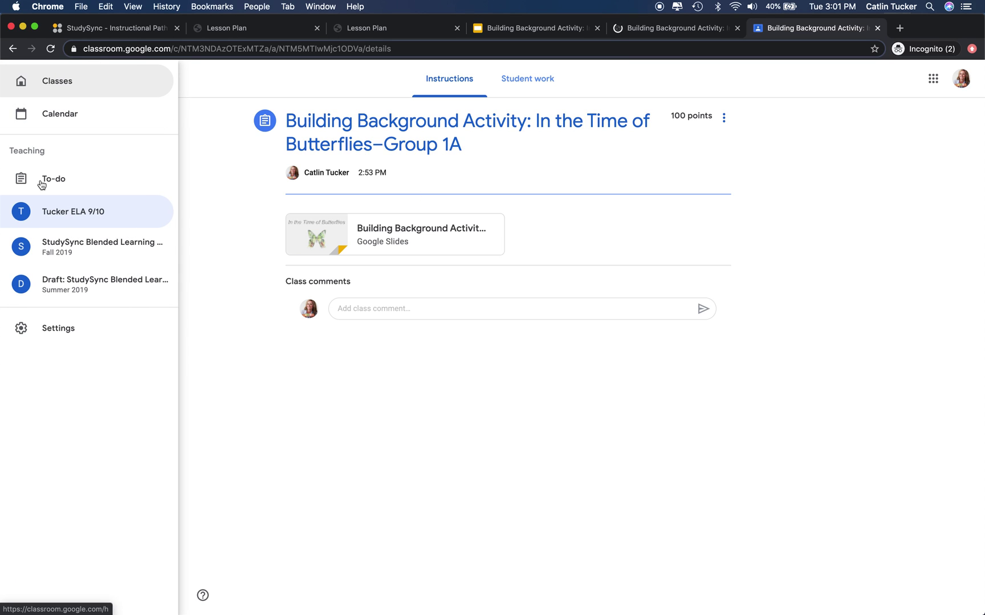
click(46, 212)
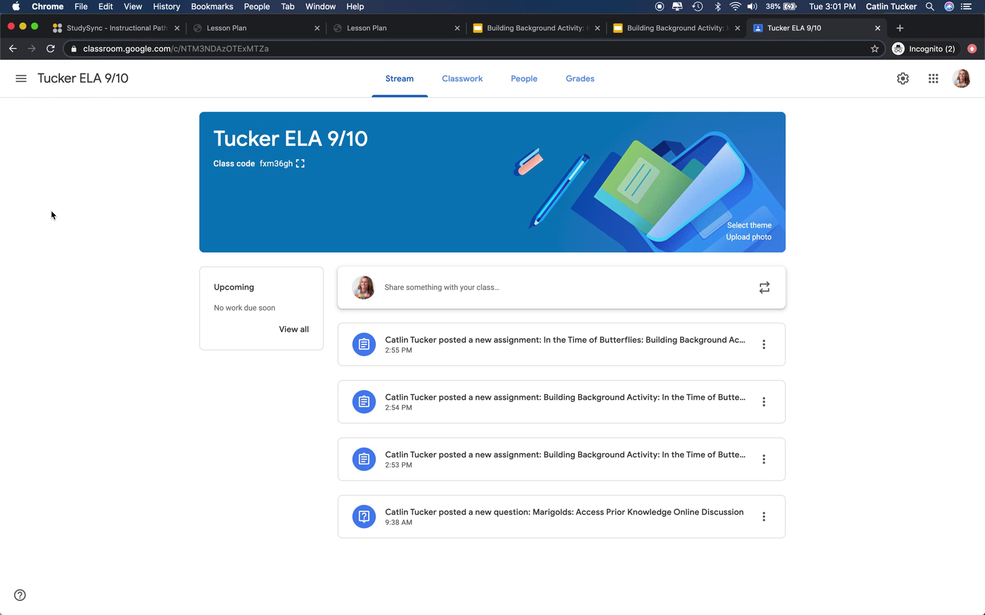
click(465, 86)
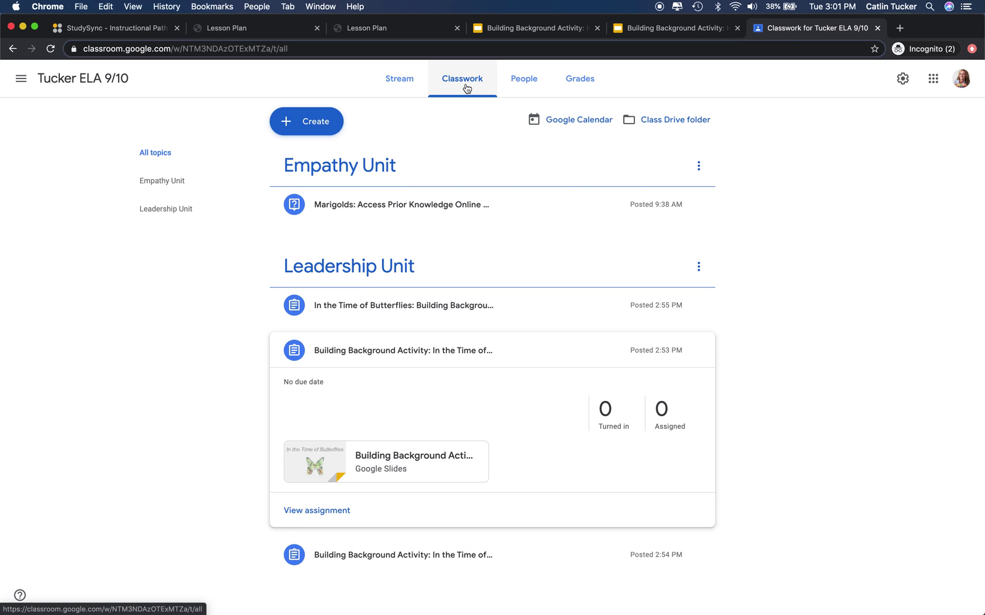
click(319, 129)
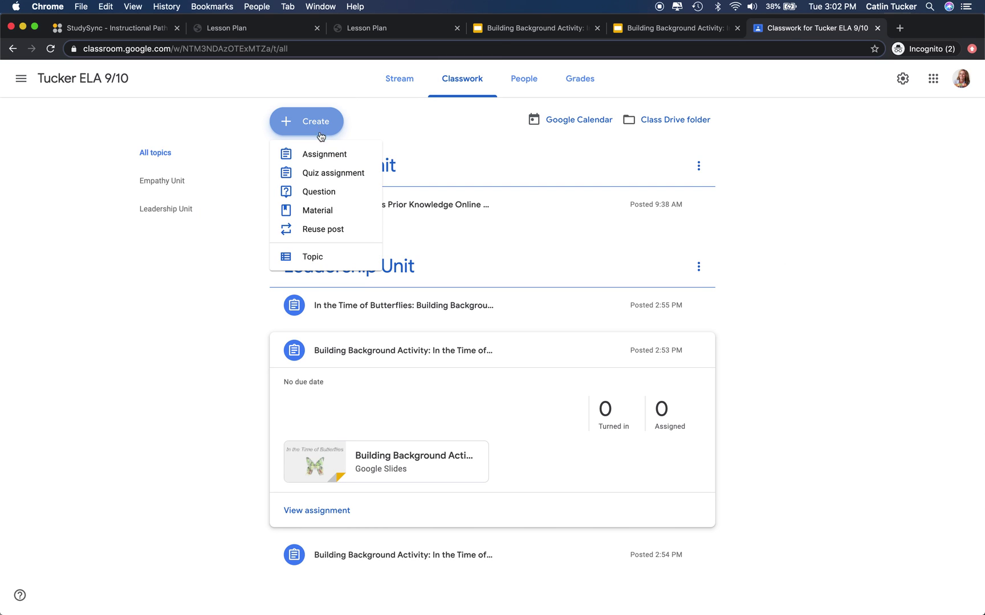
click(317, 155)
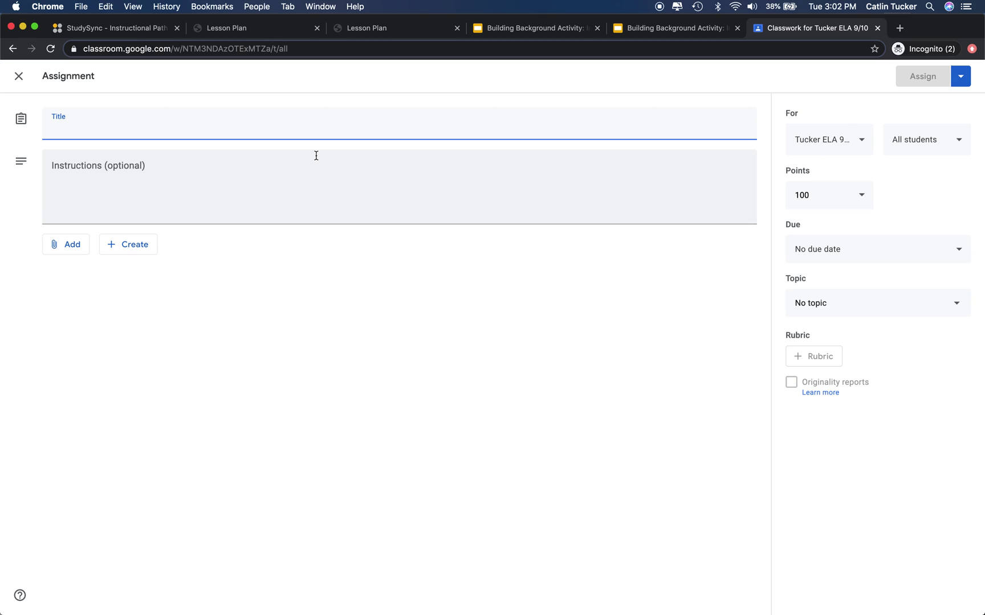
- Title the assignment 'Building Background Activity: In the Time of Butterflies'
text(Build)
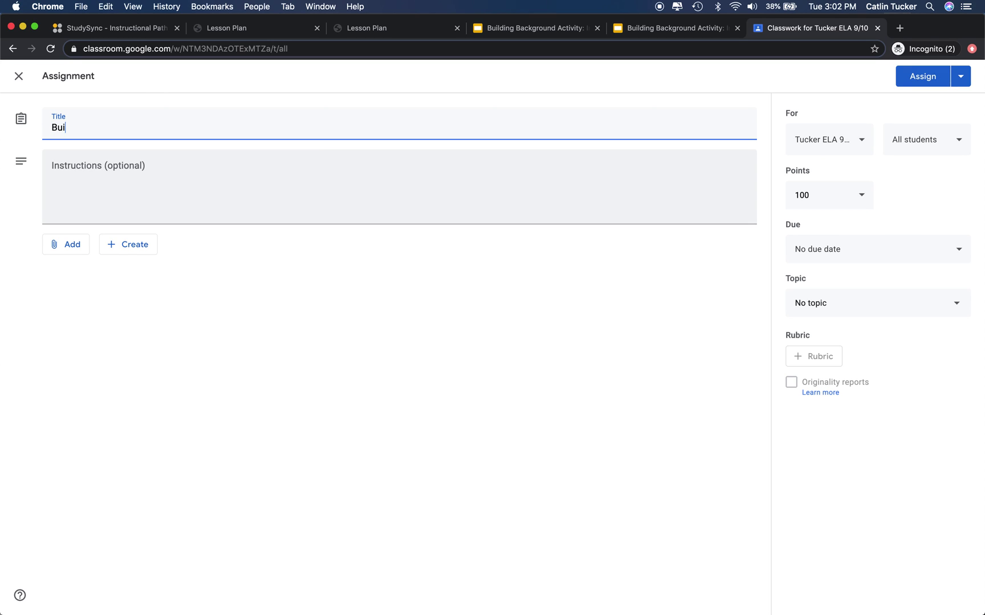
text(Bak)
text(kground Actii)
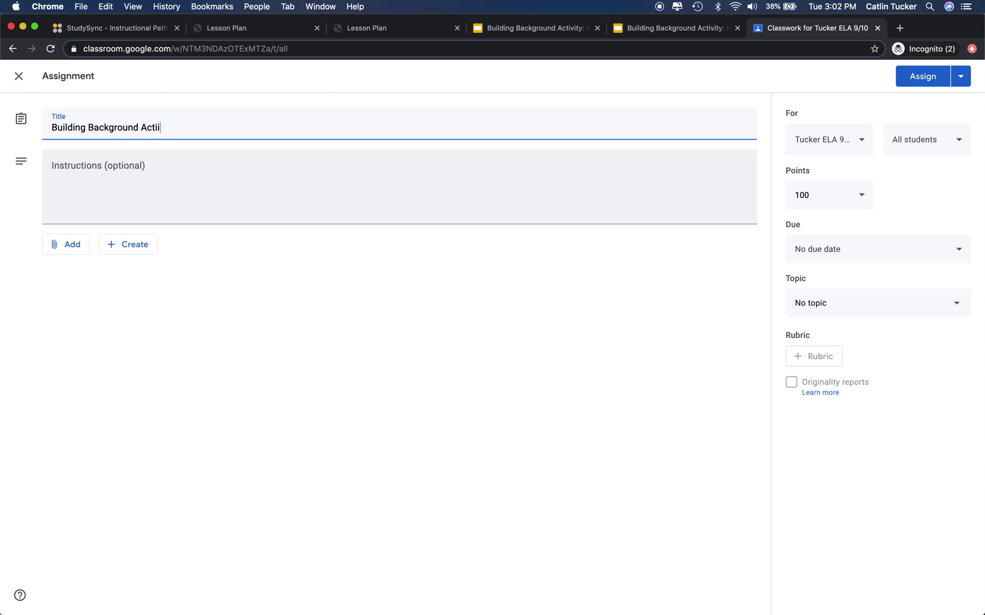
key(BackSpace)
text(vity)
key(BackSpace)
key(BackSpace)
text(ty: In the Time of Butterflie)
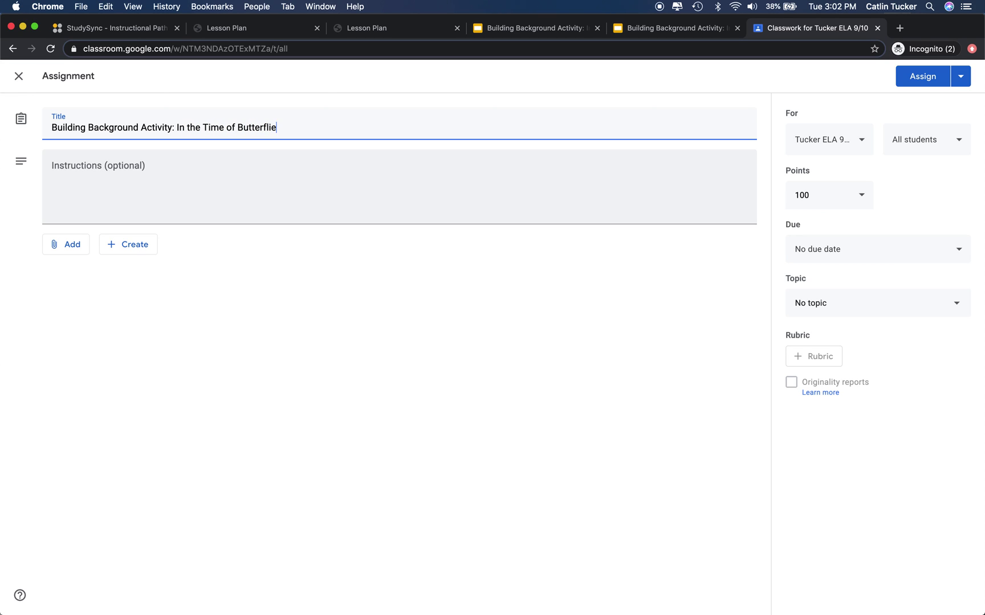
text(s)
- Enter the instructions 'Follow the directions on slide #2.'
click(189, 190)
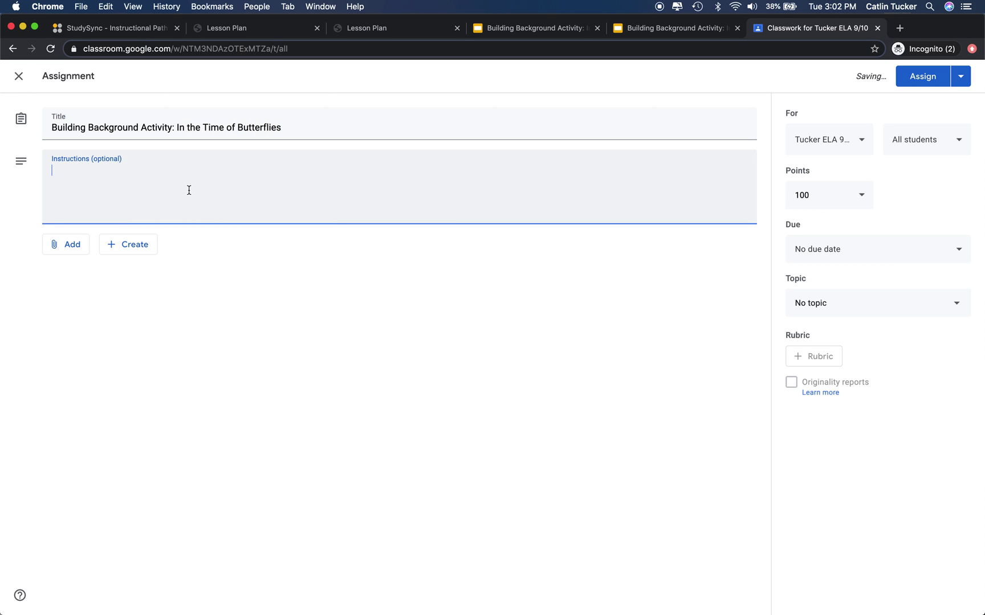
text(Follow the)
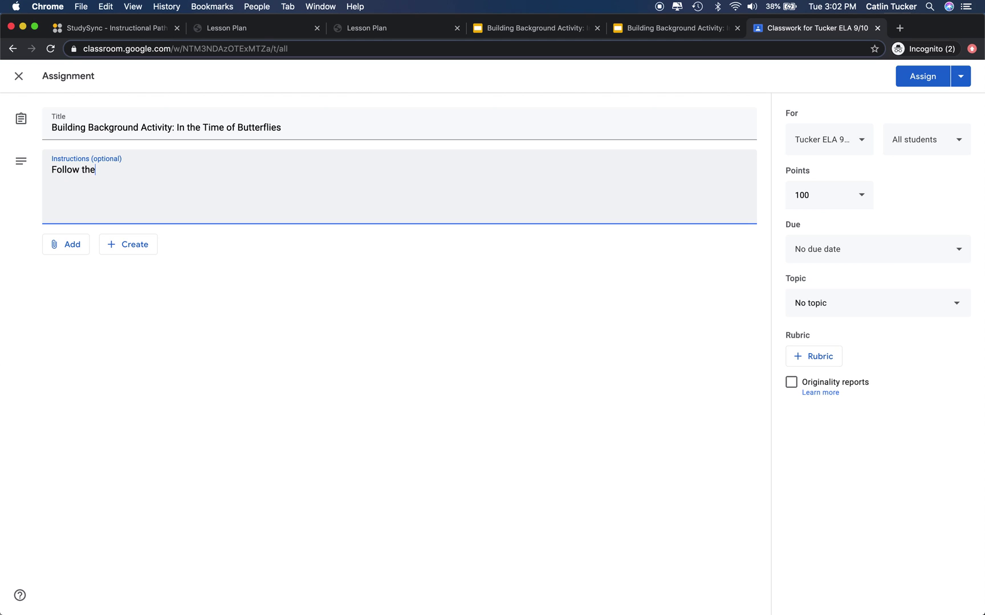
text( directions on slide #2.)
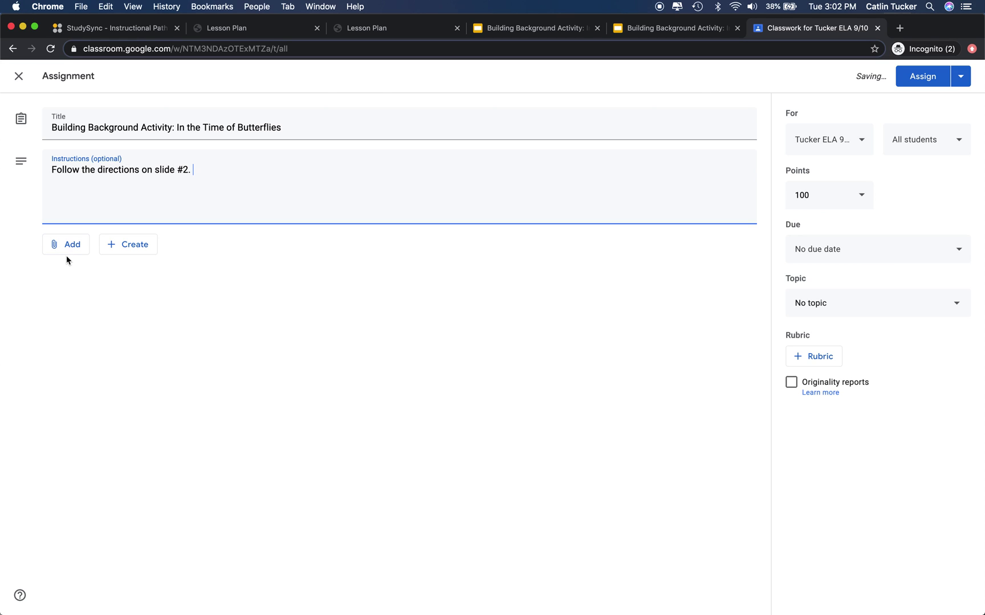
click(67, 248)
click(71, 271)
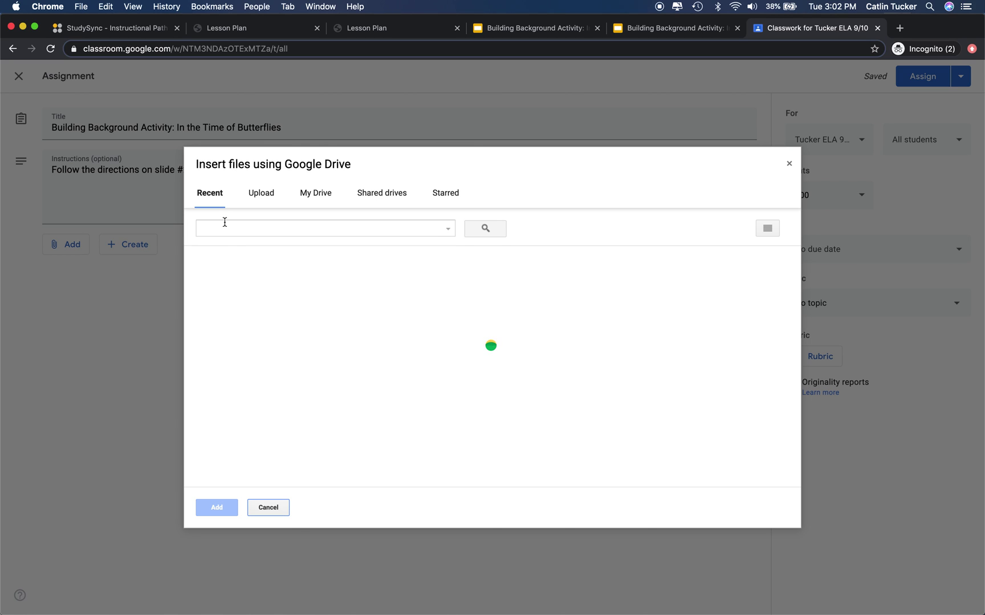
- Attach the Group 1D deck with 'Students can edit file' and post the assignment
click(240, 324)
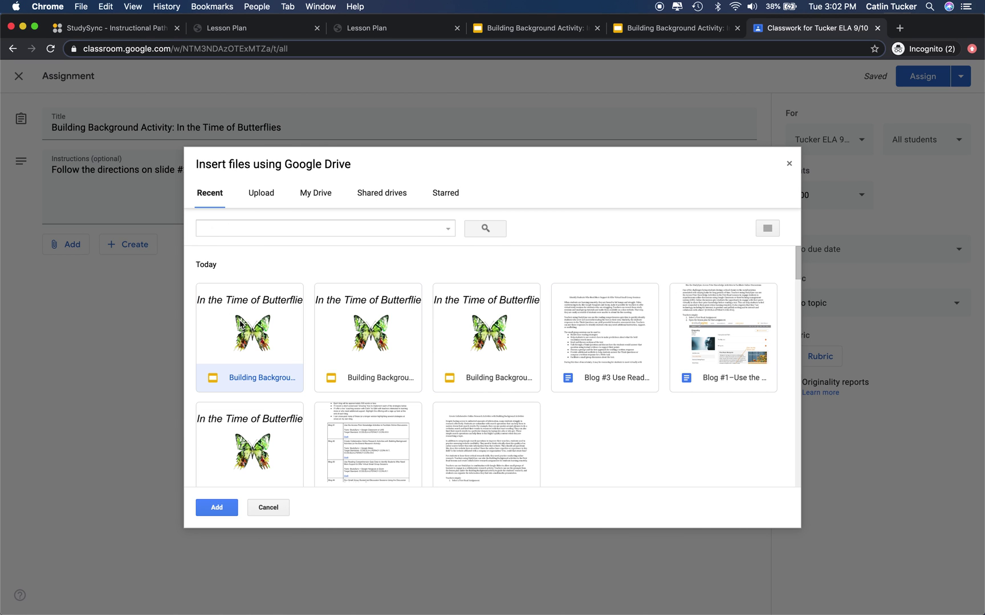
click(212, 511)
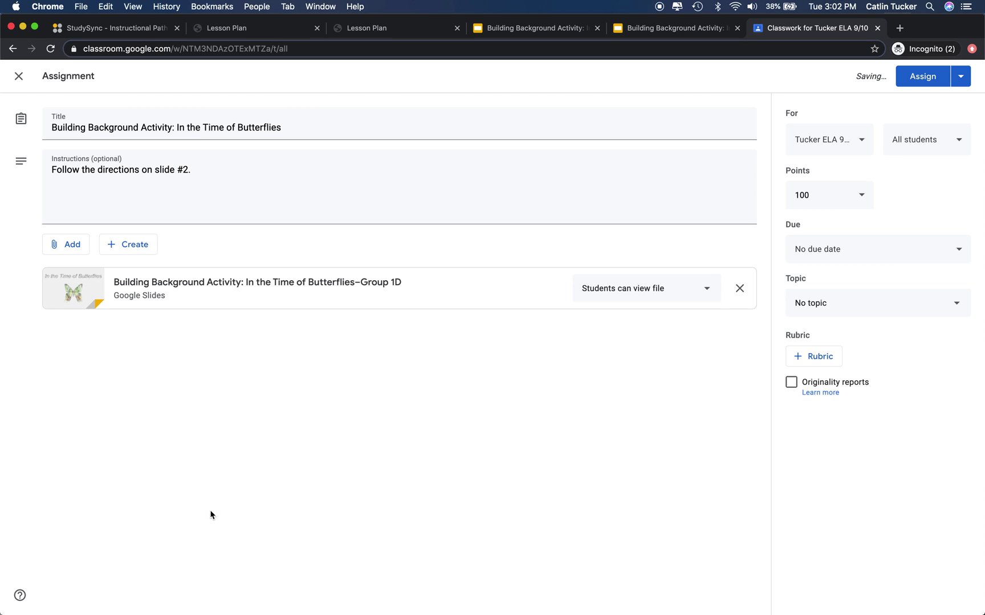
click(689, 292)
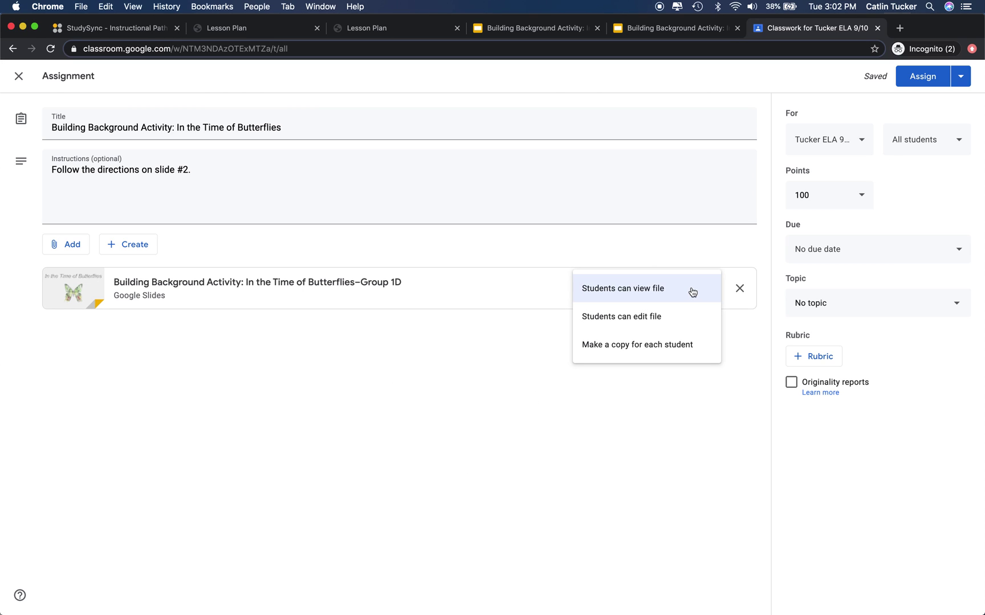
click(642, 324)
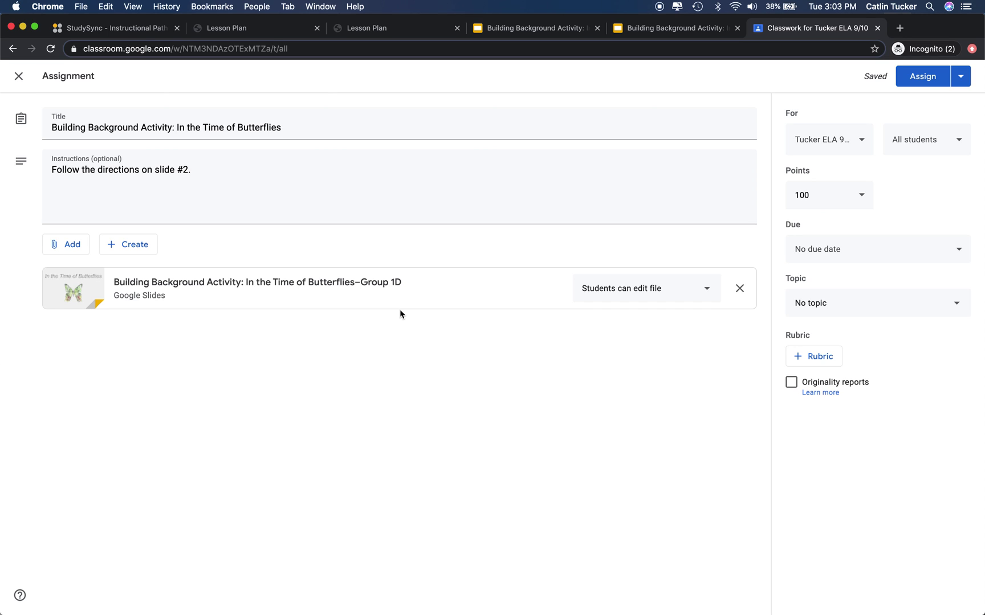
click(933, 78)
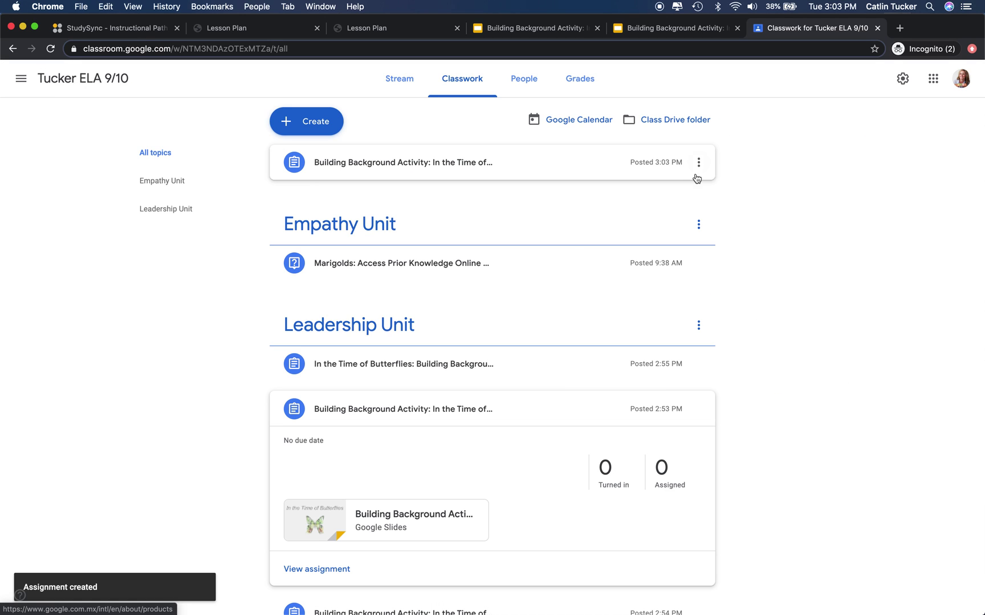
- Collapse the 2:53 PM card and drag the 3:03 PM assignment into Leadership Unit
click(472, 409)
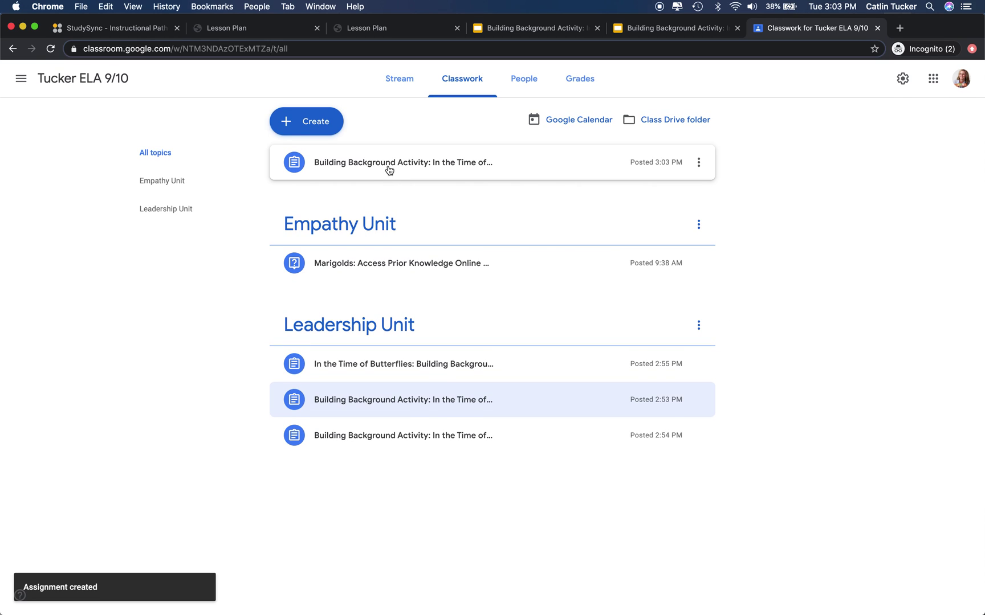
drag(387, 167, 373, 453)
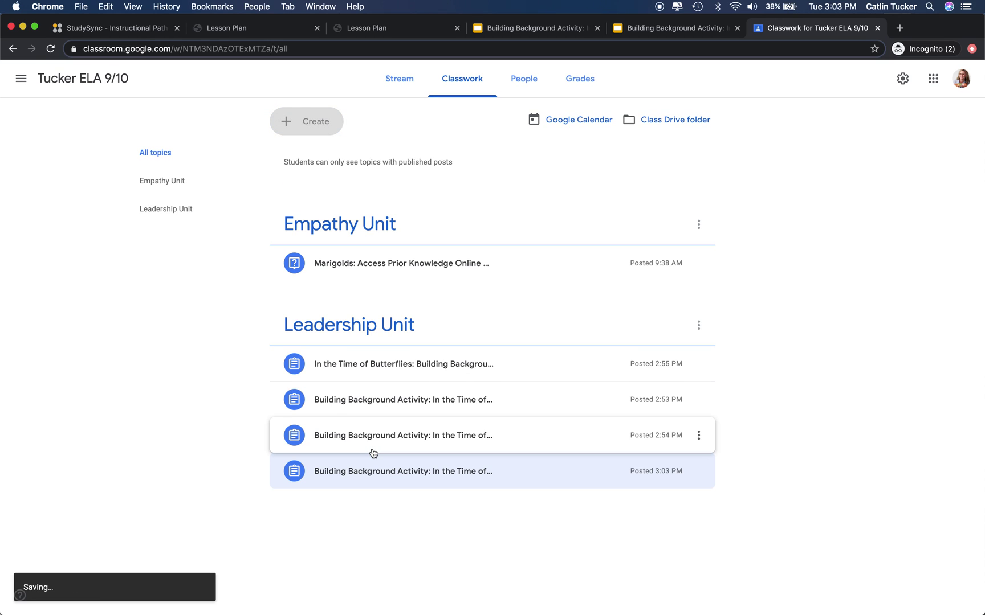